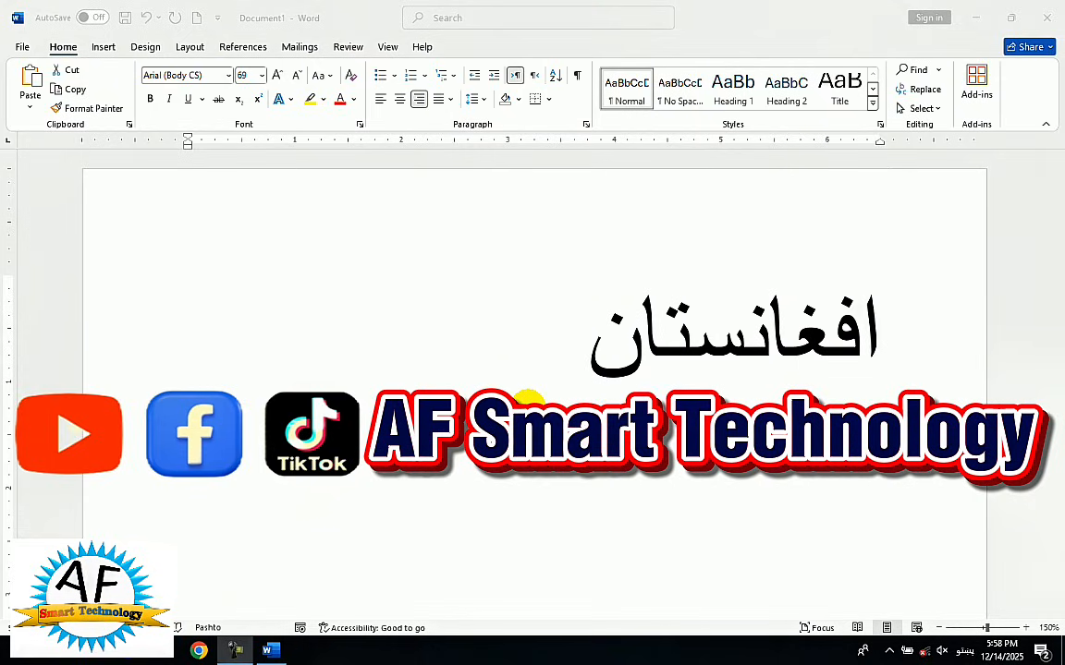
click(713, 337)
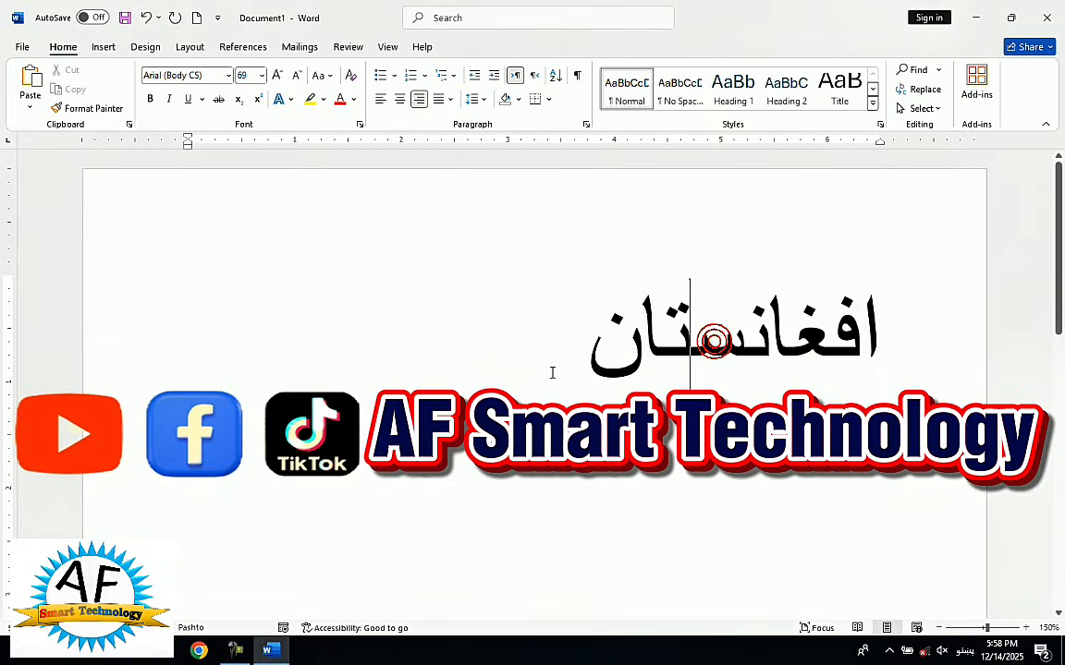
click(896, 396)
double_click(867, 357)
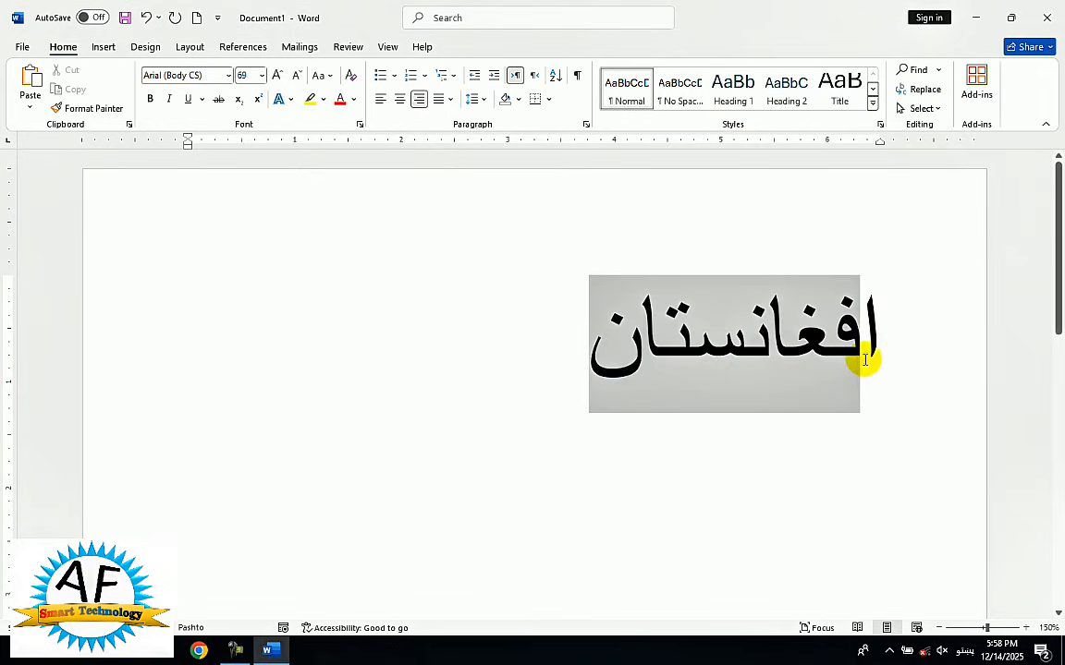
click(813, 332)
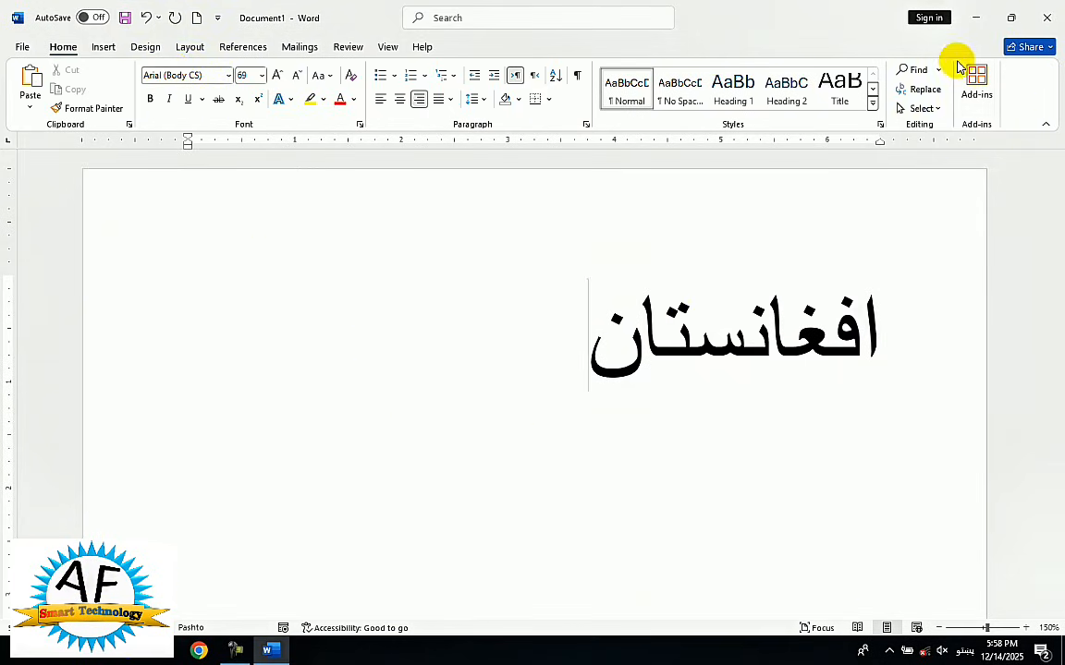
Minimize the document window and extract the Pashto Fonts.rar archive directly onto the desktop
click(980, 17)
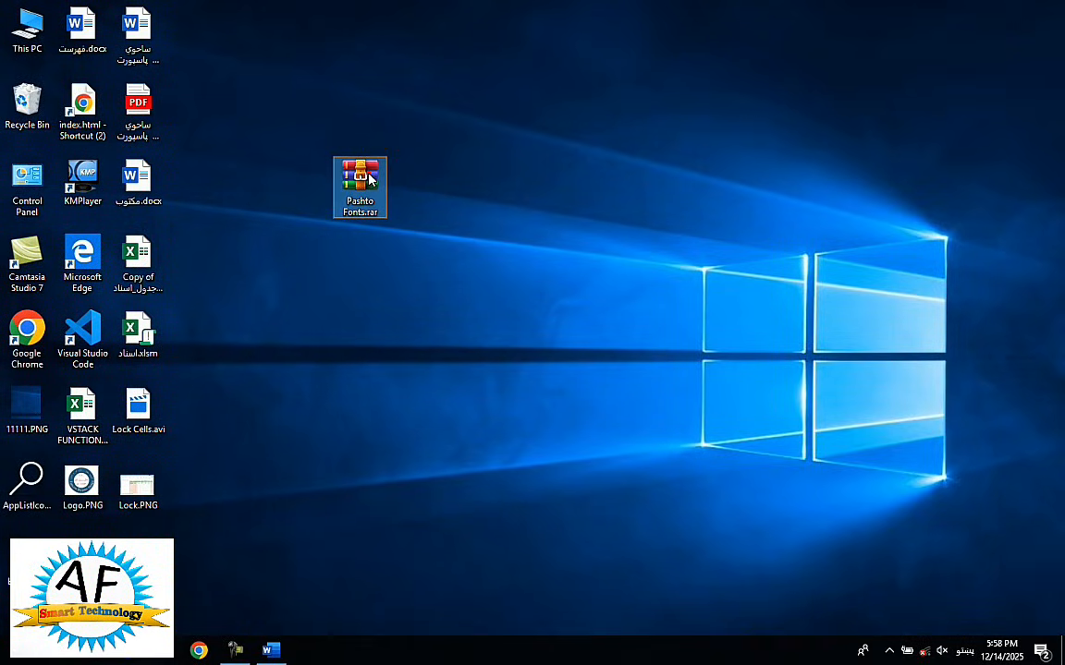
click(369, 220)
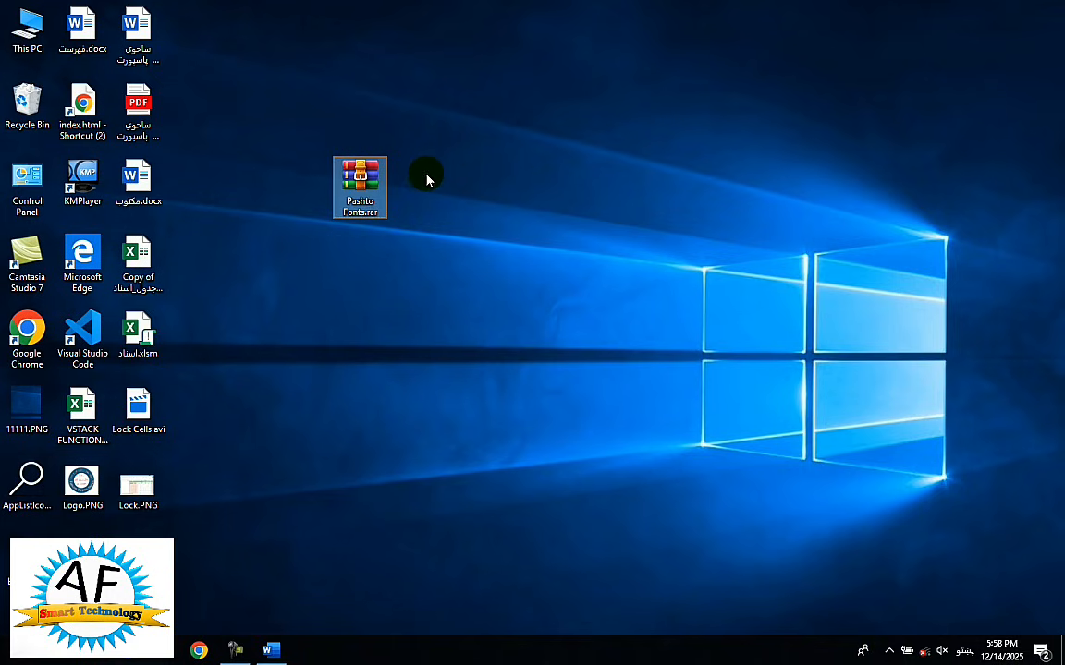
right_click(357, 179)
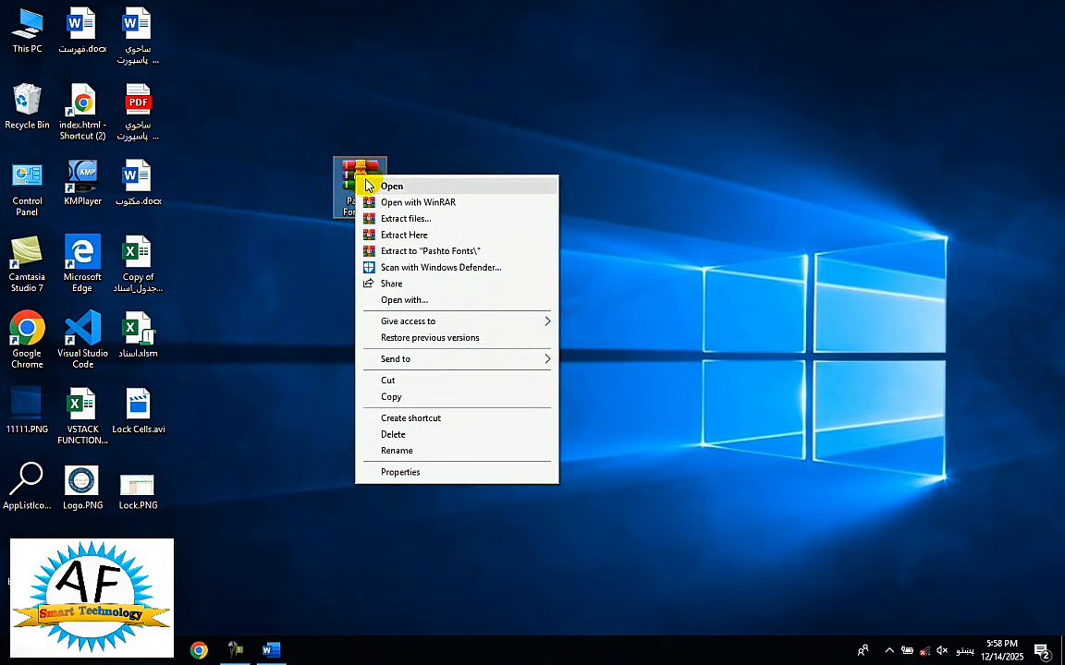
click(402, 237)
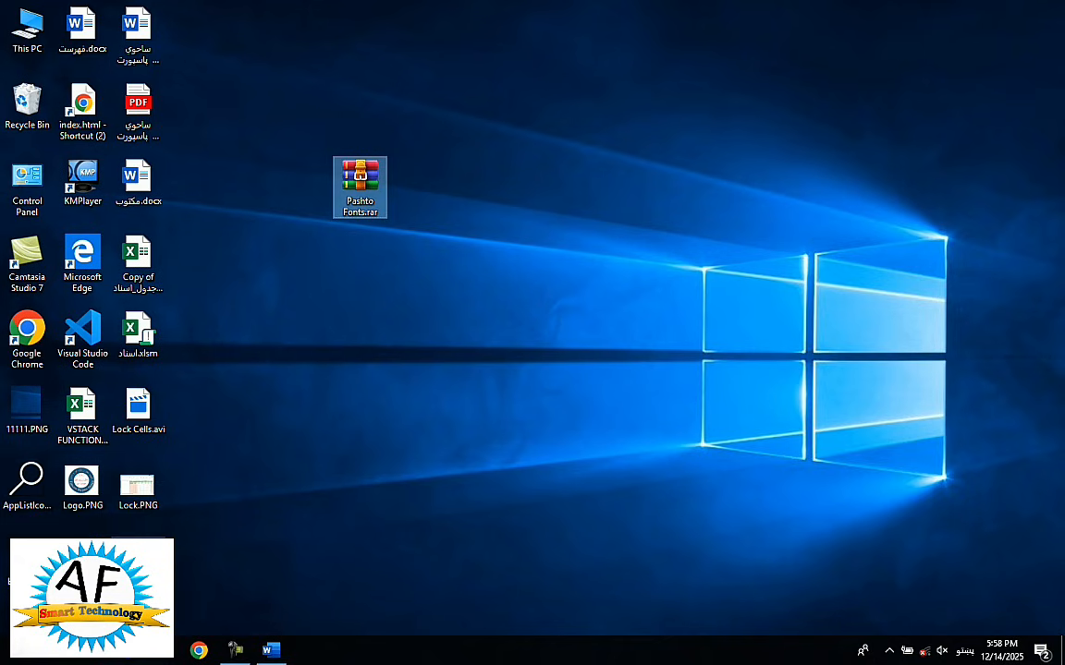
Open the extracted Pashto Fonts folder and copy all of its font files
double_click(153, 550)
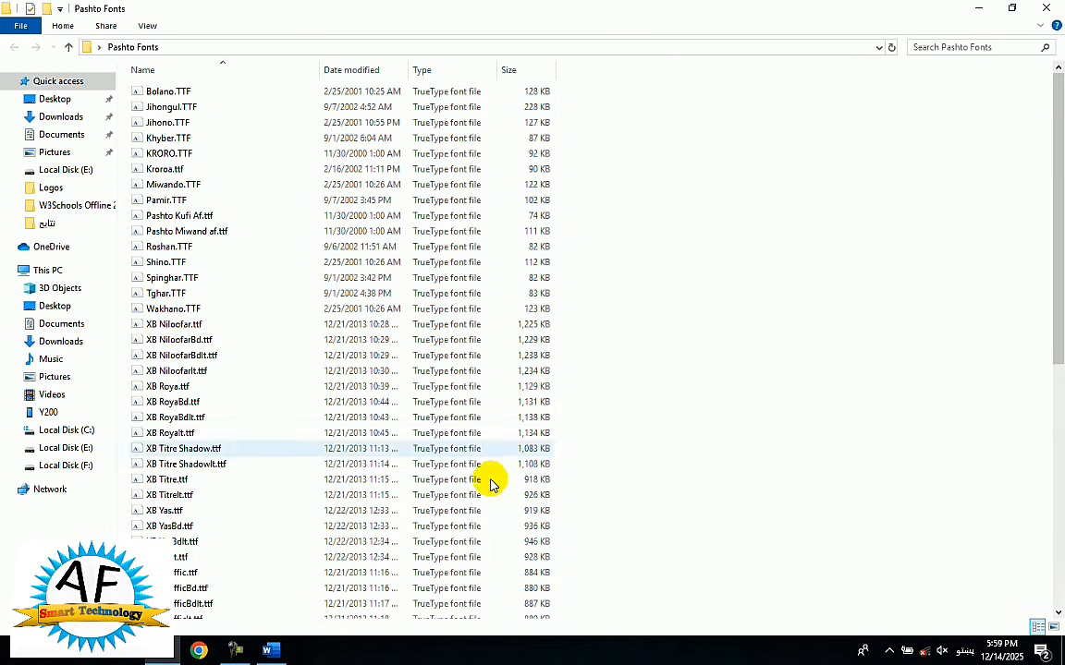
scroll(613, 358, down, 10)
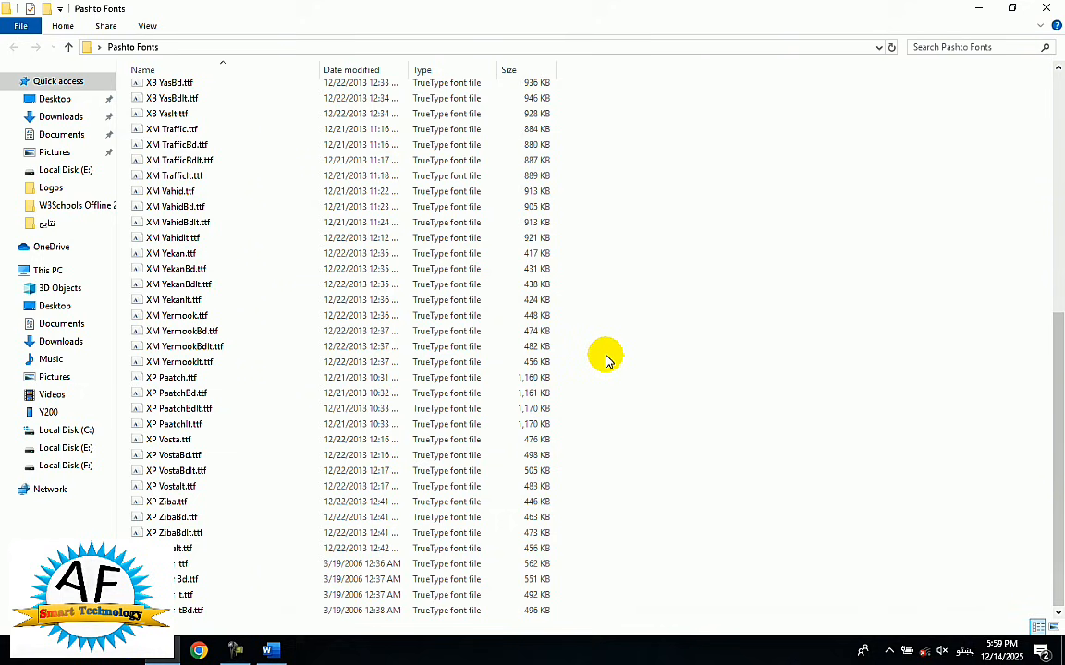
scroll(606, 359, up, 10)
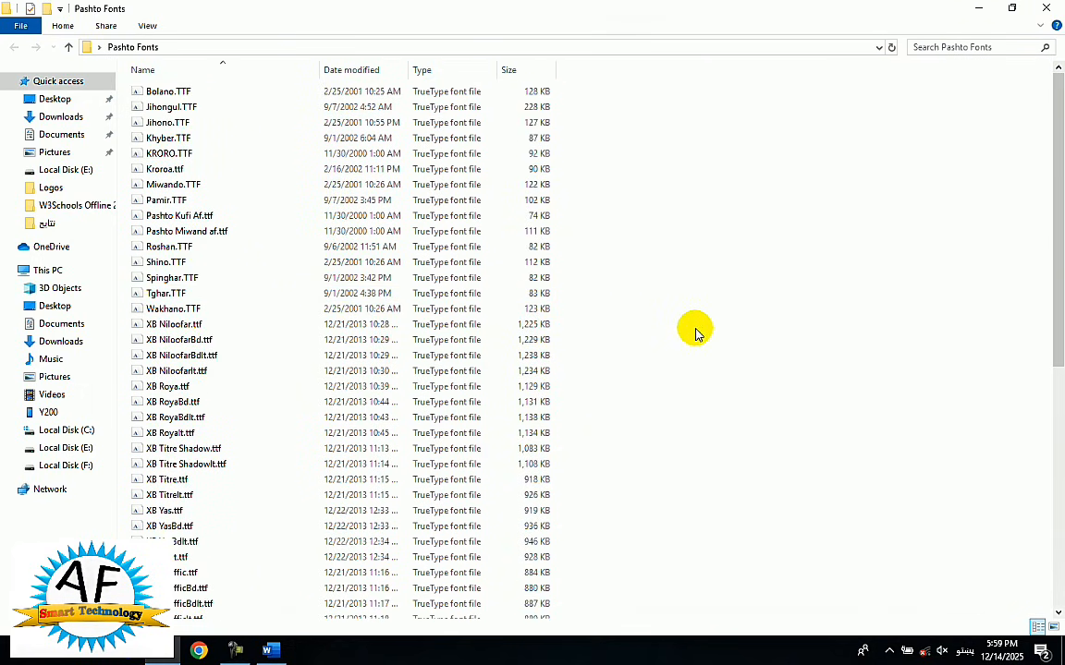
key(ctrl+a)
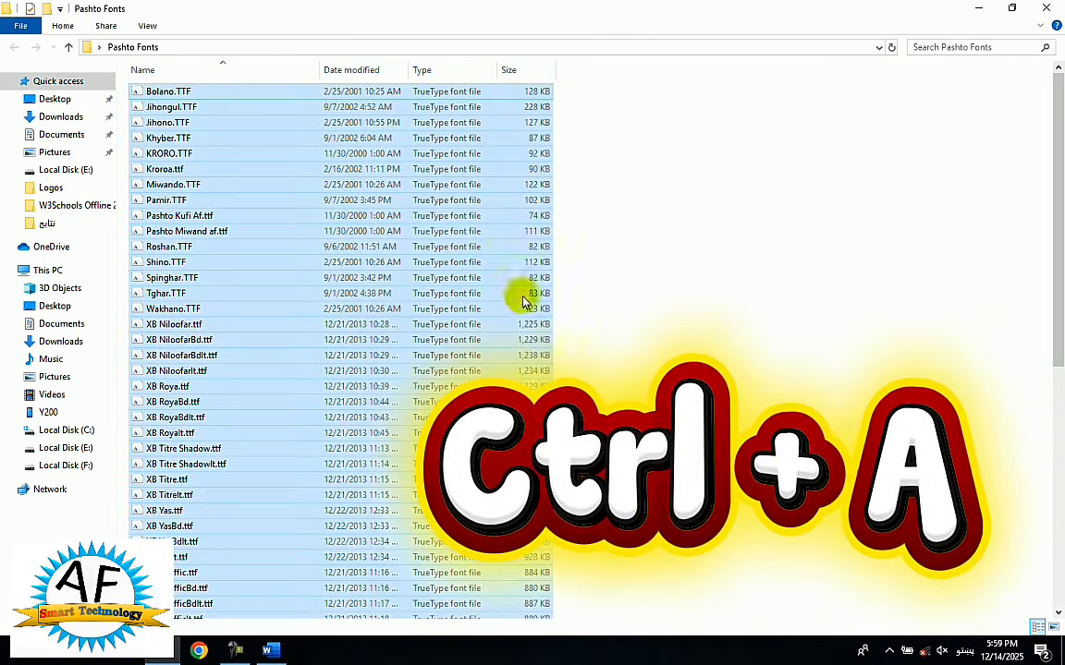
right_click(339, 152)
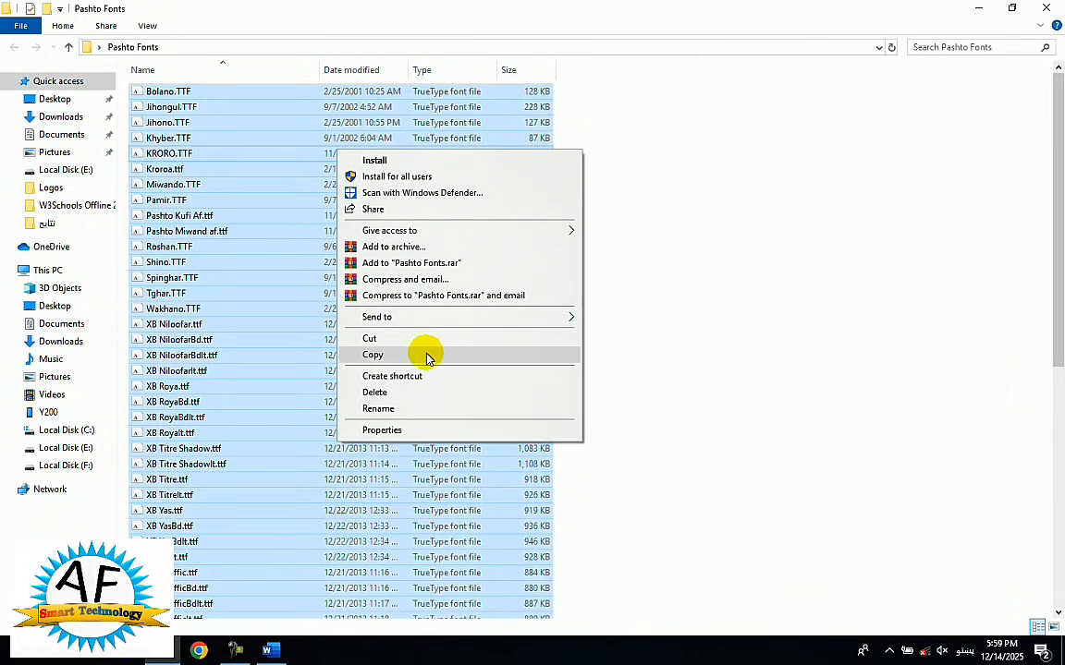
click(373, 355)
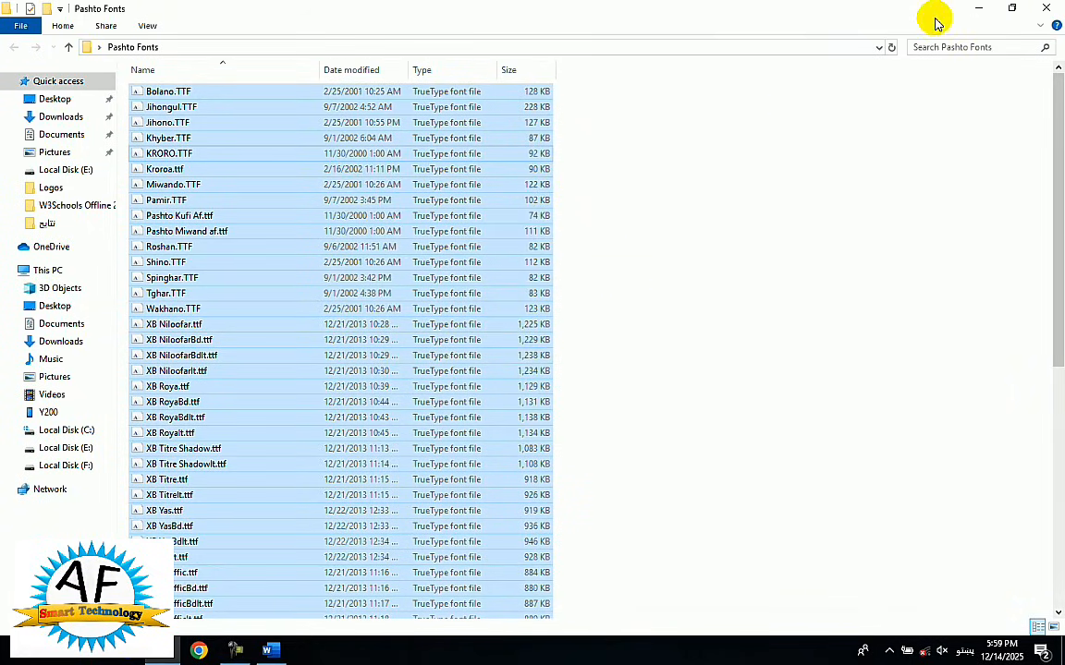
Minimize the folder window and open the Fonts item in Control Panel
click(978, 7)
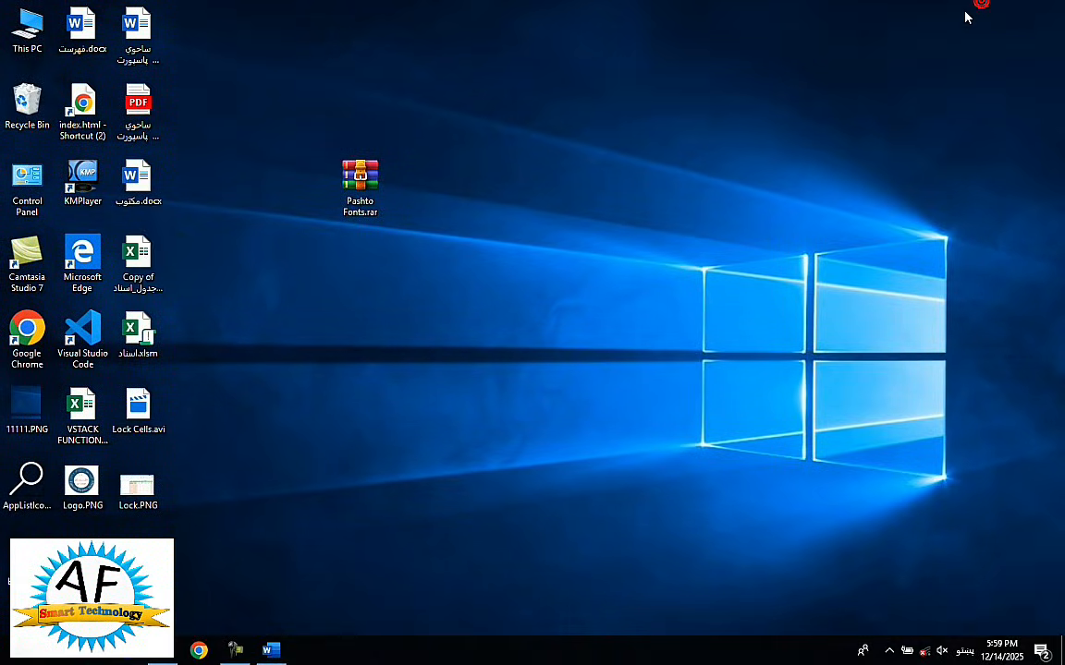
double_click(8, 190)
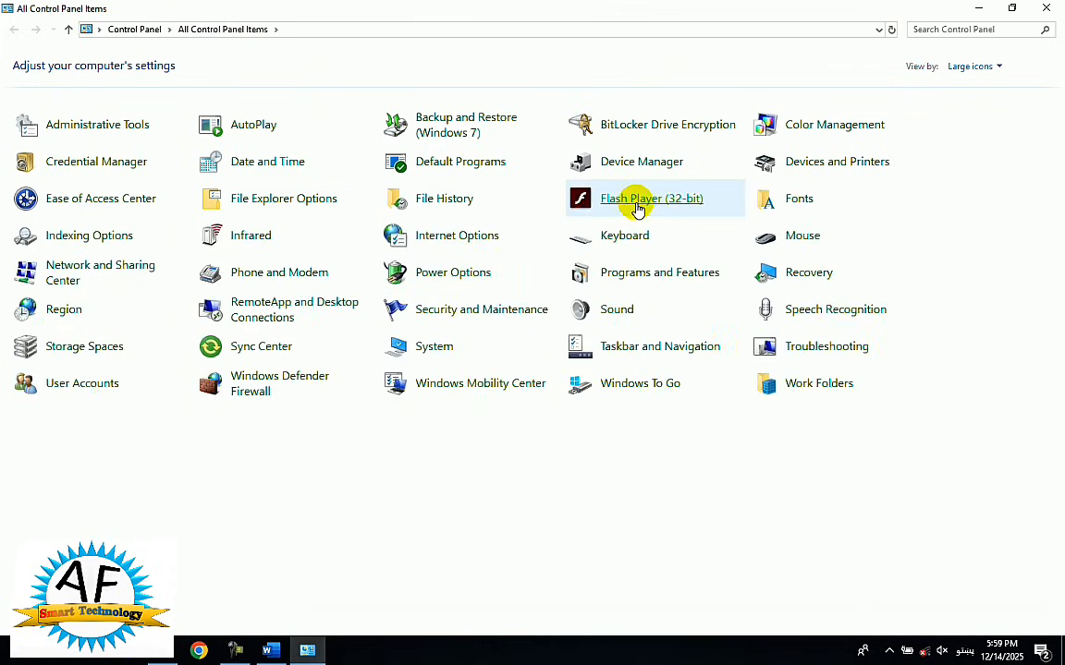
click(818, 205)
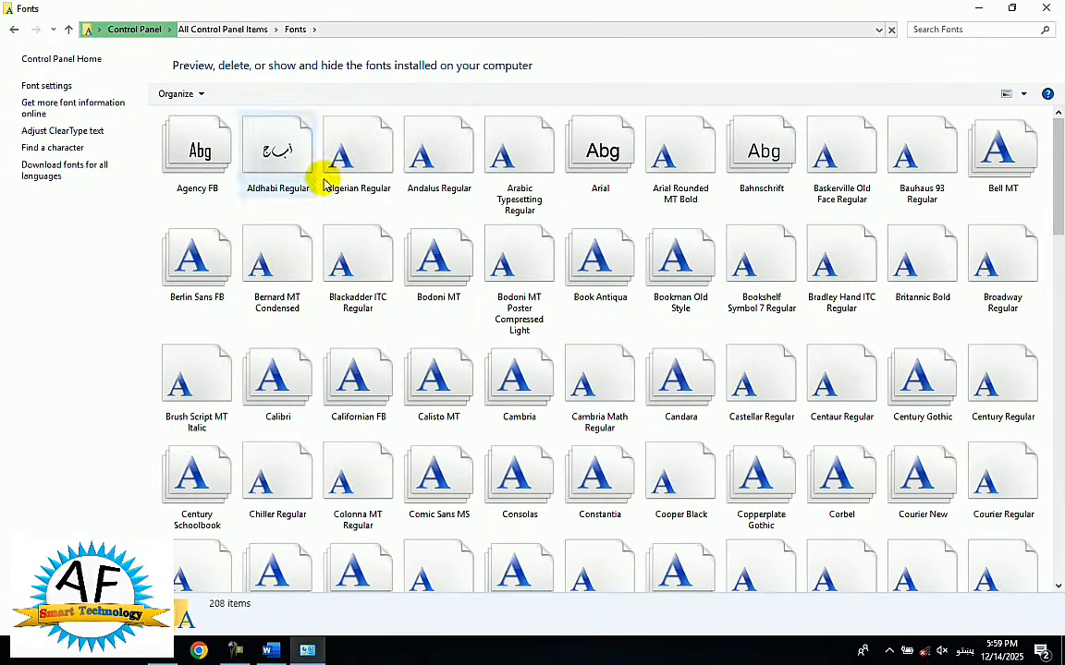
Paste the copied fonts into the Fonts folder, agree to replace the already installed Pashto Kror Asiatype, and close the window
right_click(588, 205)
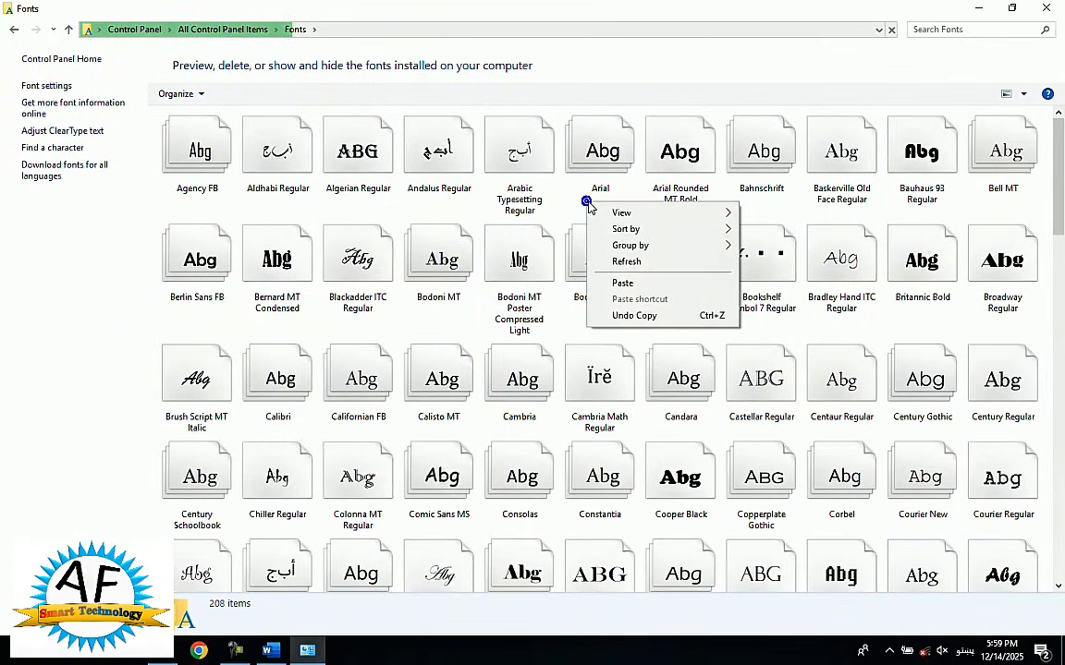
click(647, 283)
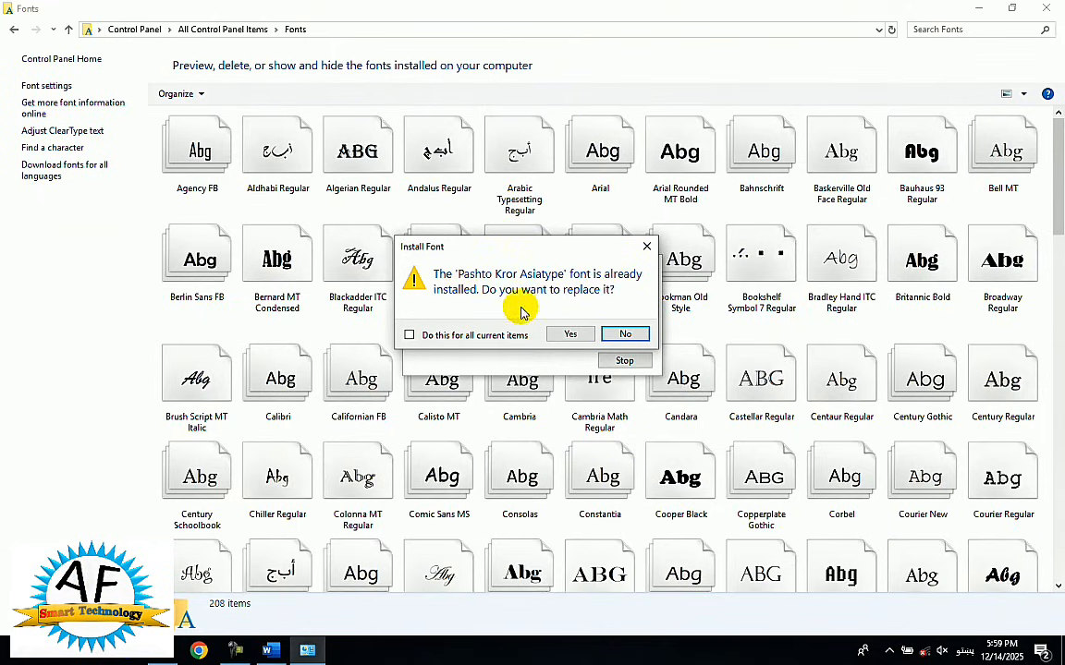
click(577, 337)
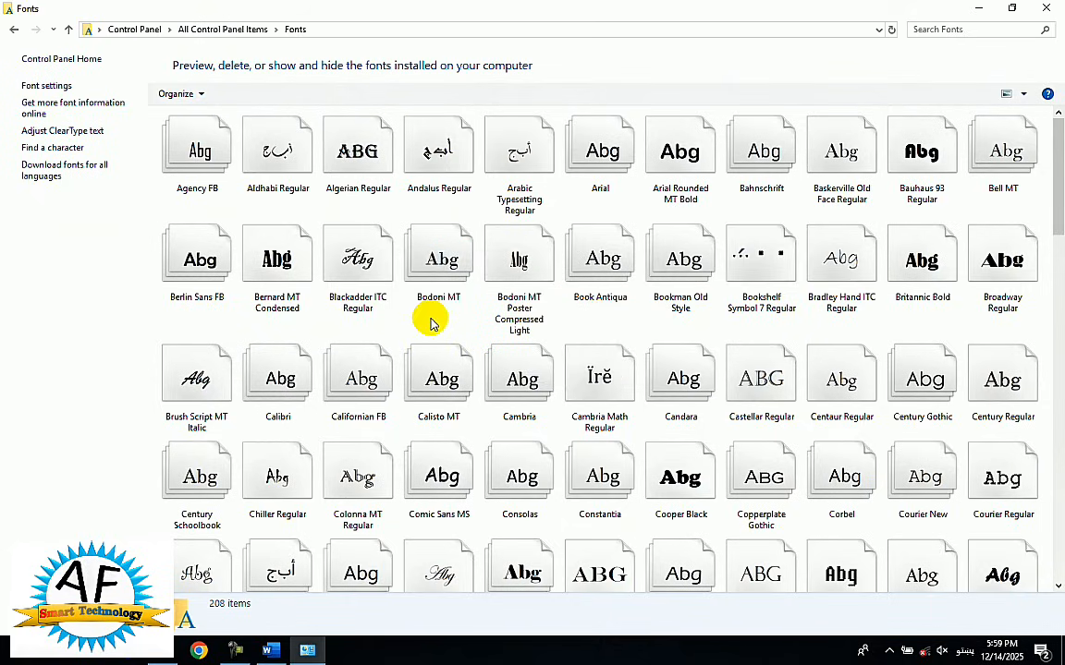
scroll(855, 277, down, 15)
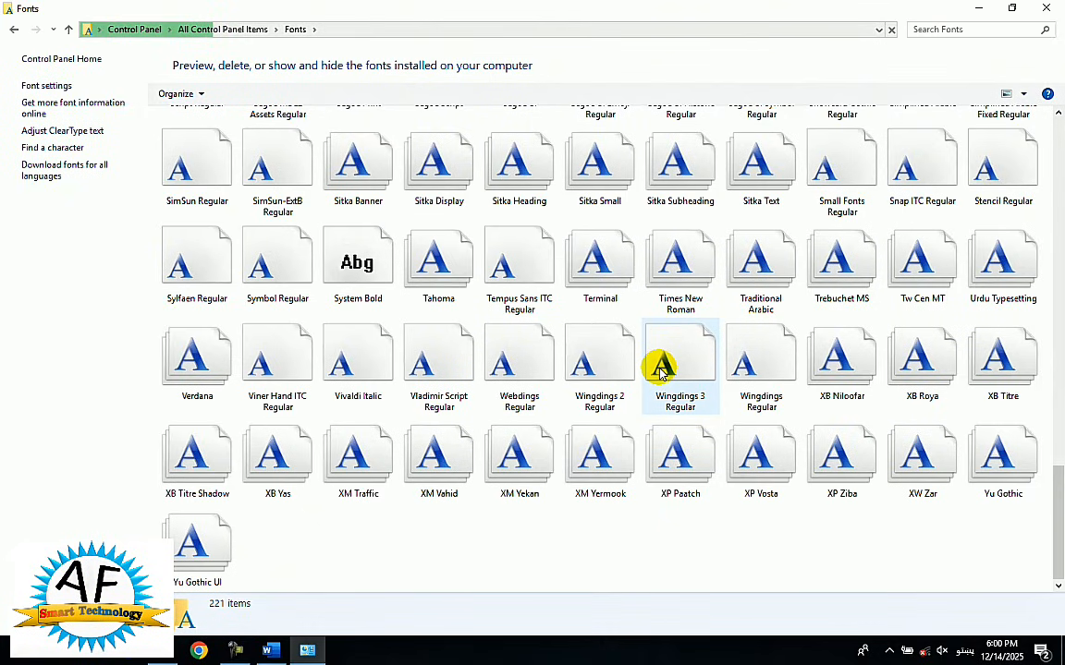
scroll(651, 356, up, 15)
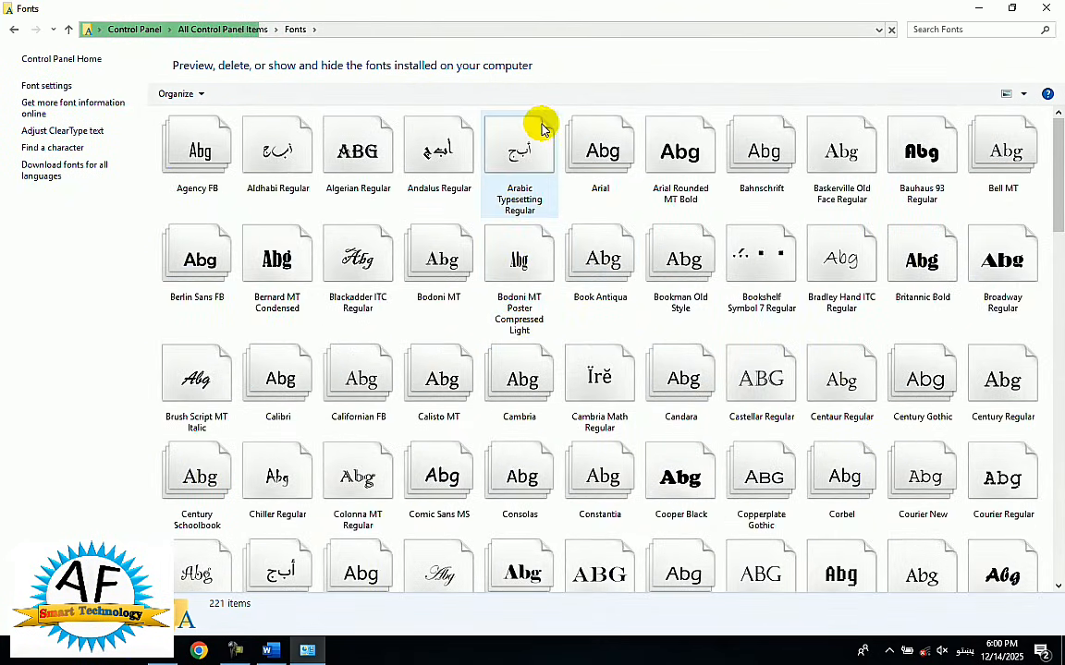
click(1053, 8)
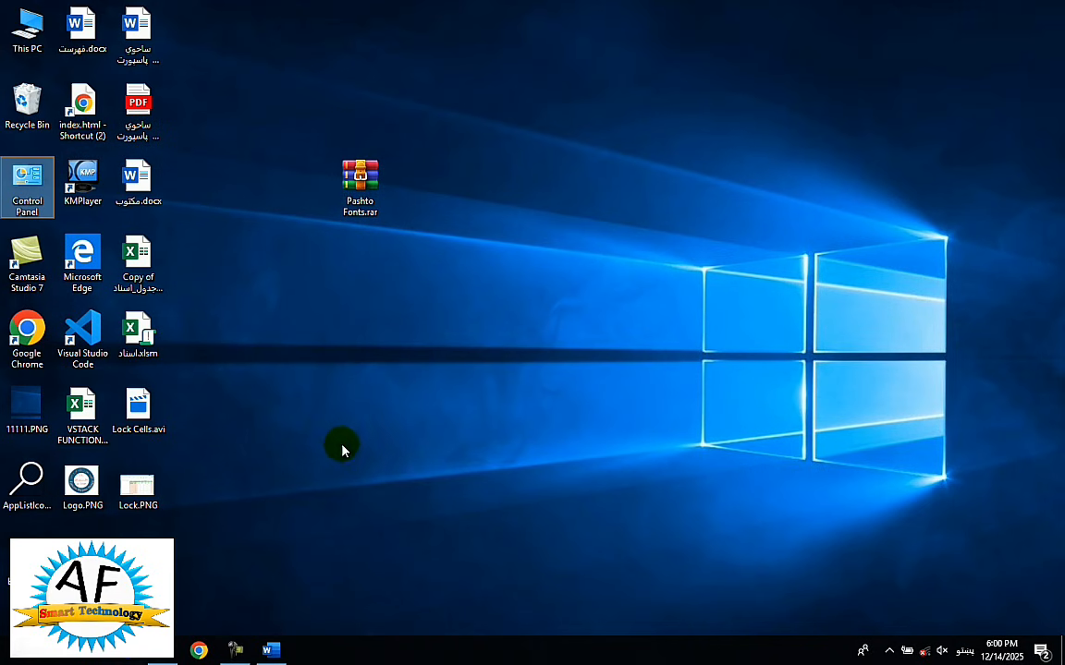
Switch back to Word and close Document1 without saving its changes
click(269, 650)
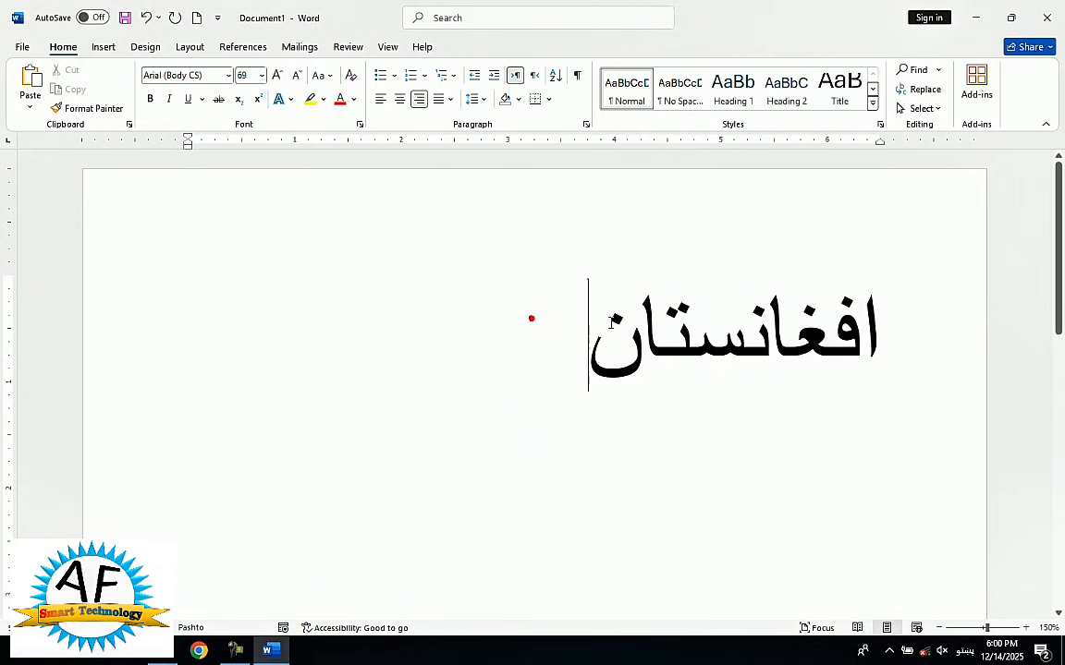
drag(611, 321, 870, 320)
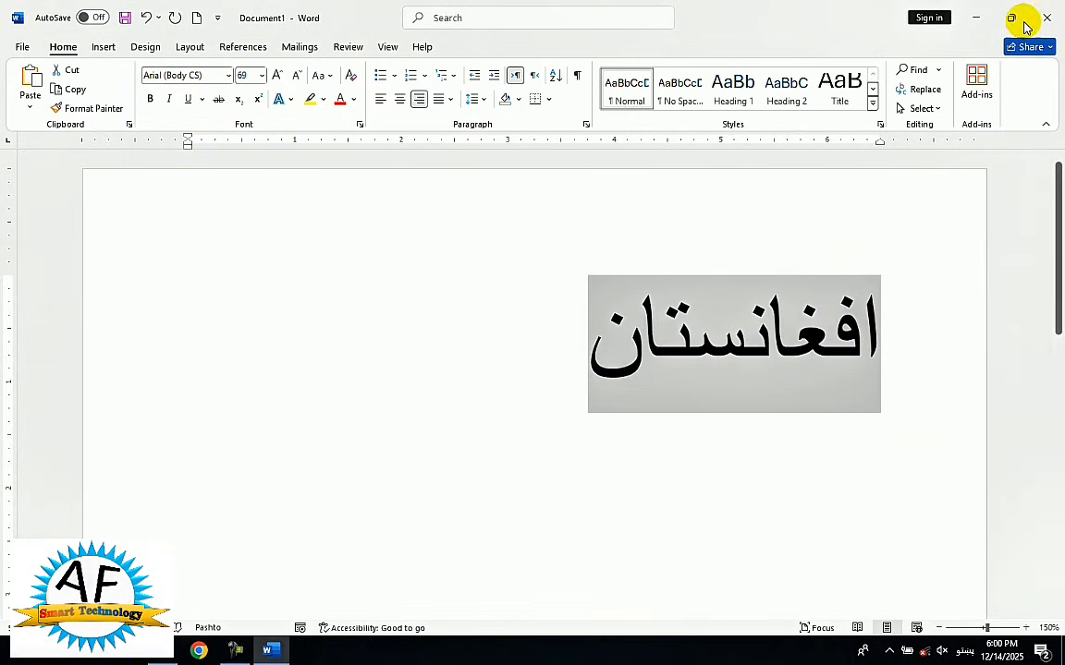
click(1047, 17)
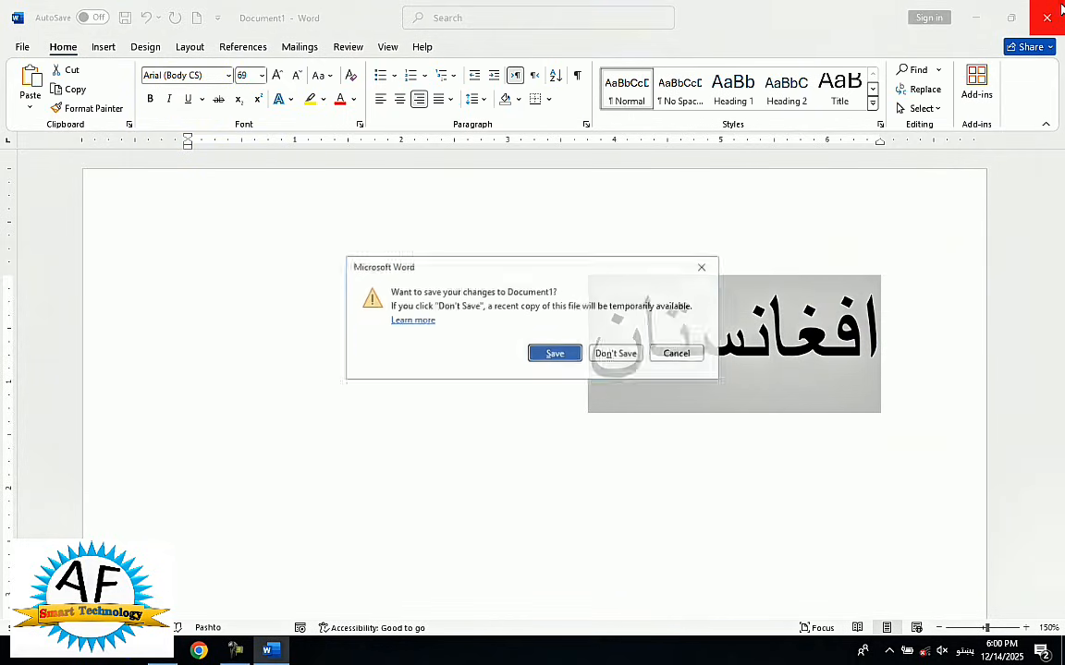
click(617, 356)
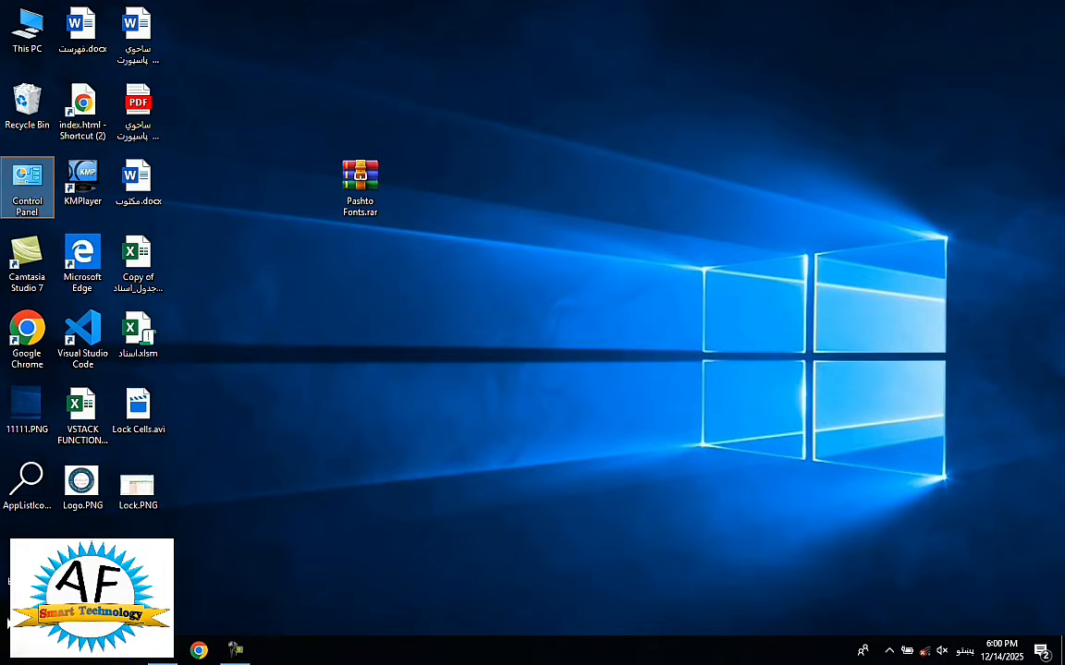
Relaunch Word and create a blank document
click(18, 652)
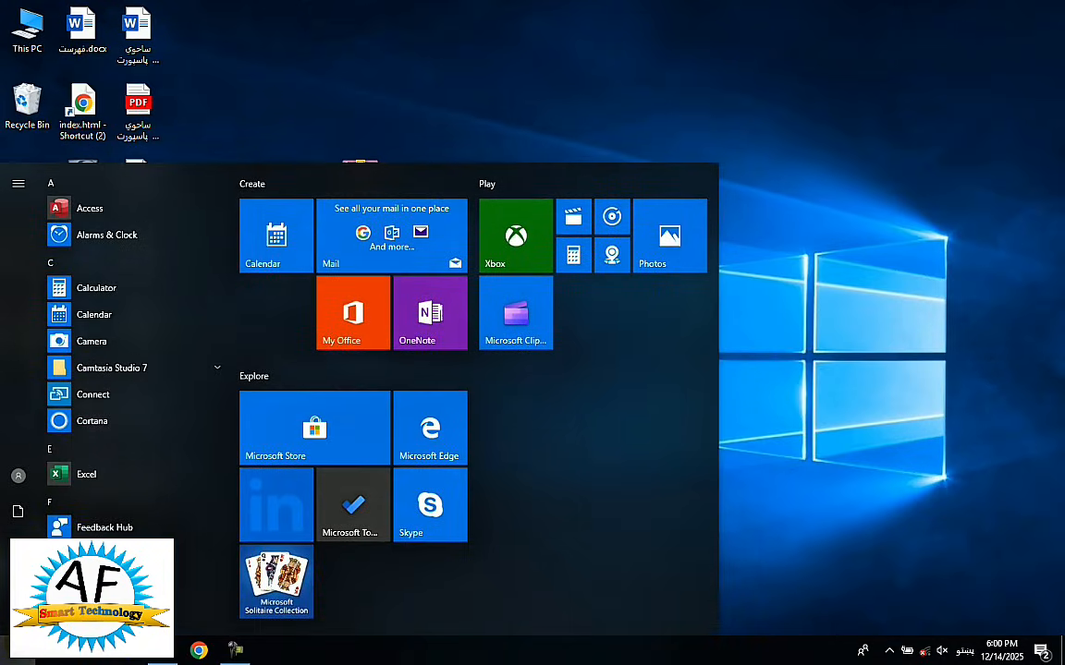
text(wo)
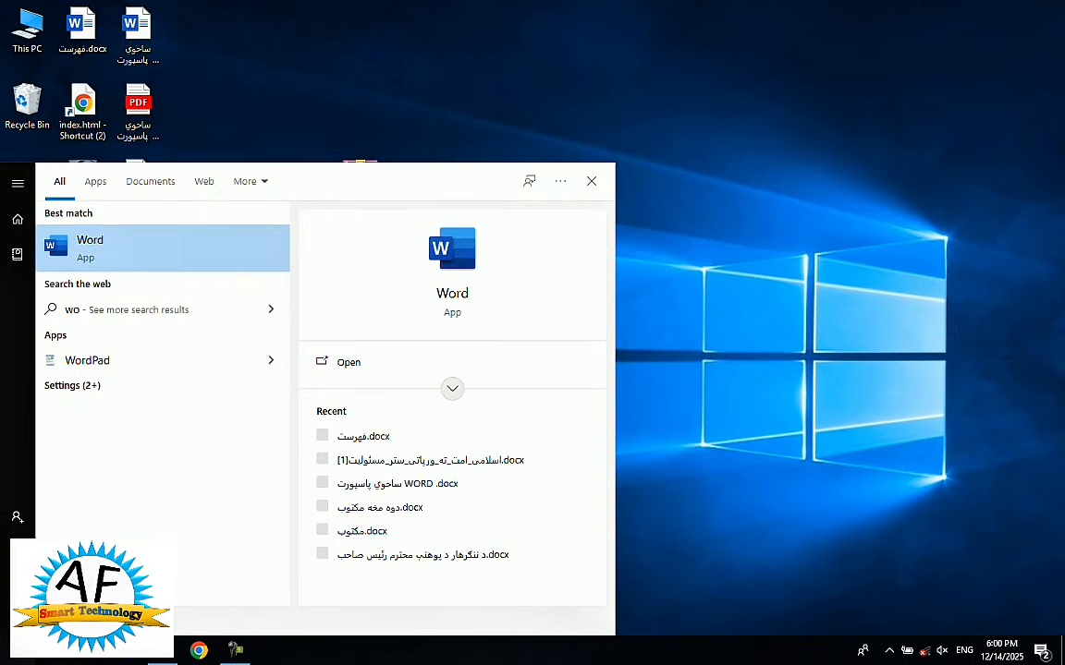
key(Return)
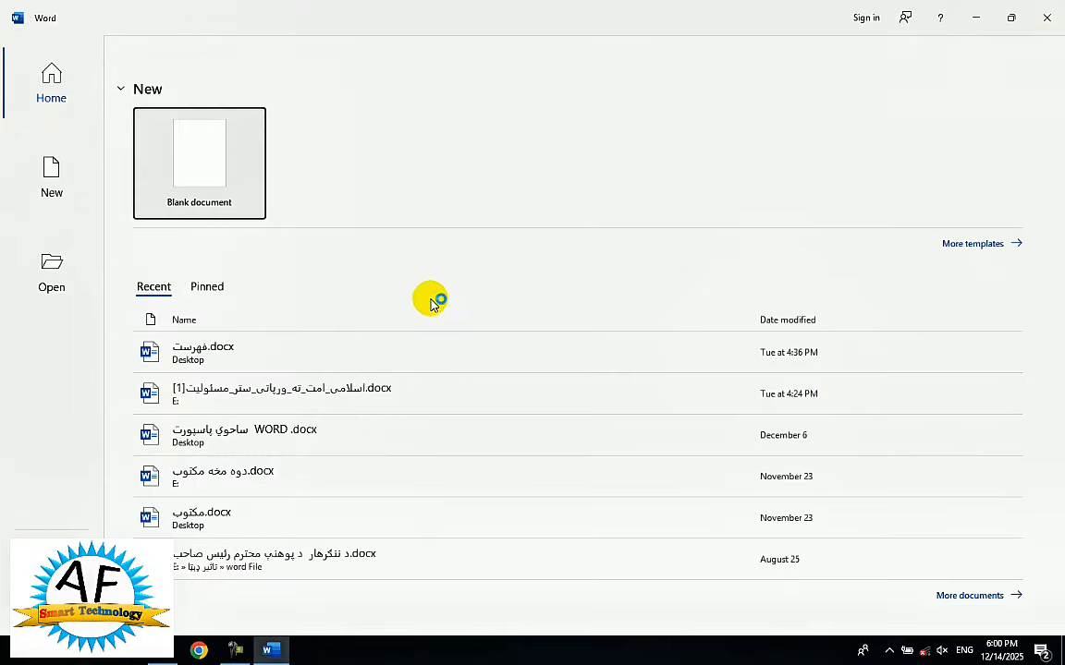
click(249, 173)
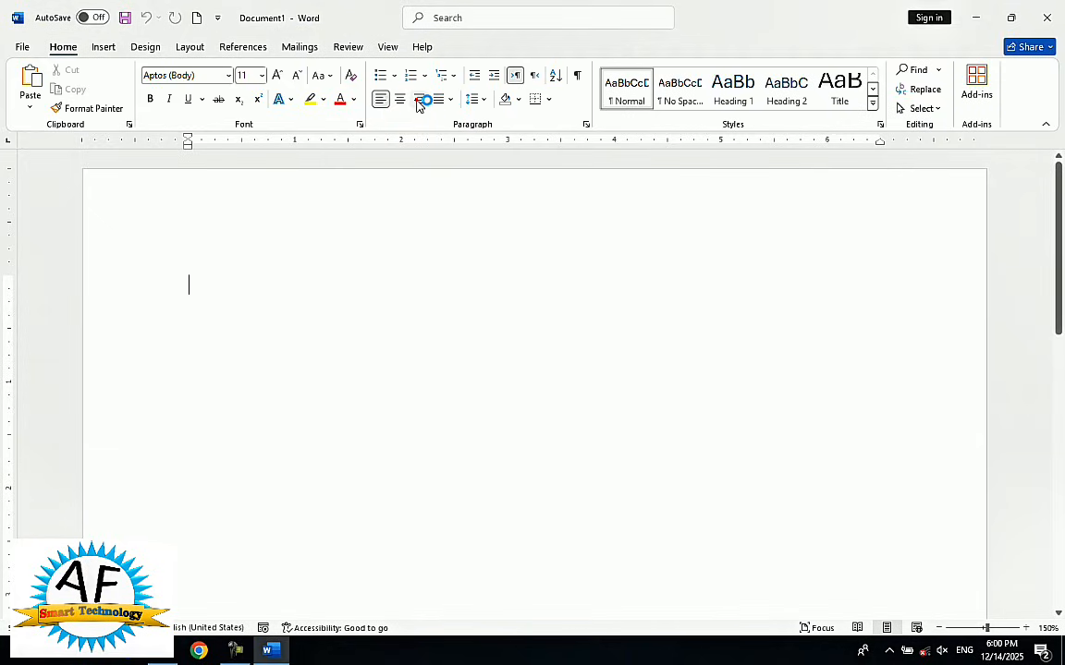
Center the empty paragraph and increase the font size to 100
click(419, 99)
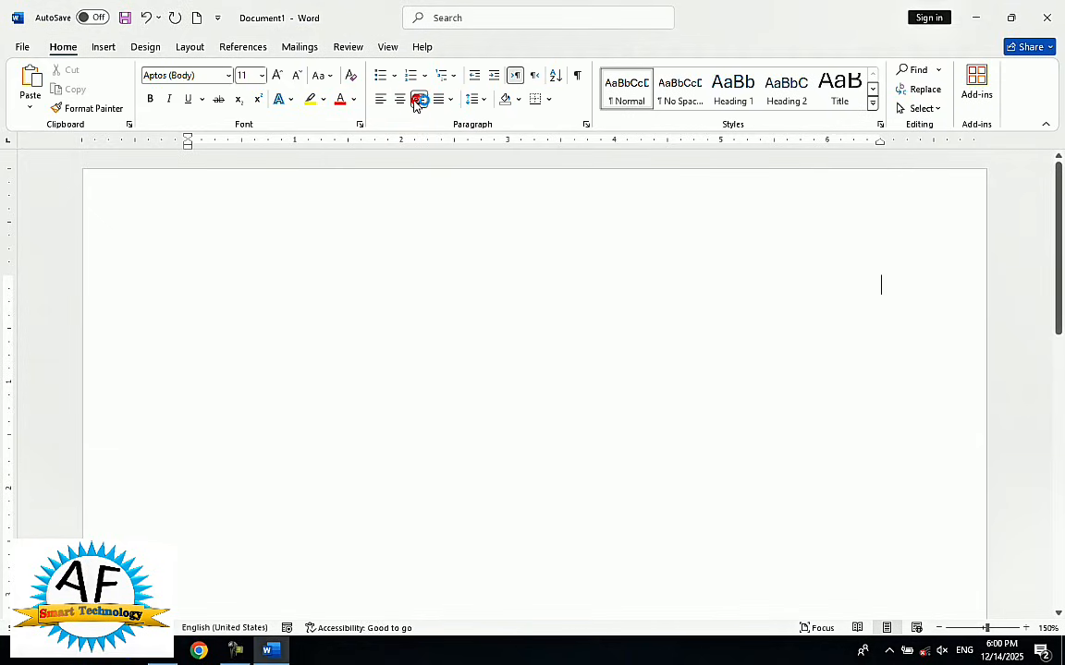
click(277, 78)
click(277, 78)
click(278, 77)
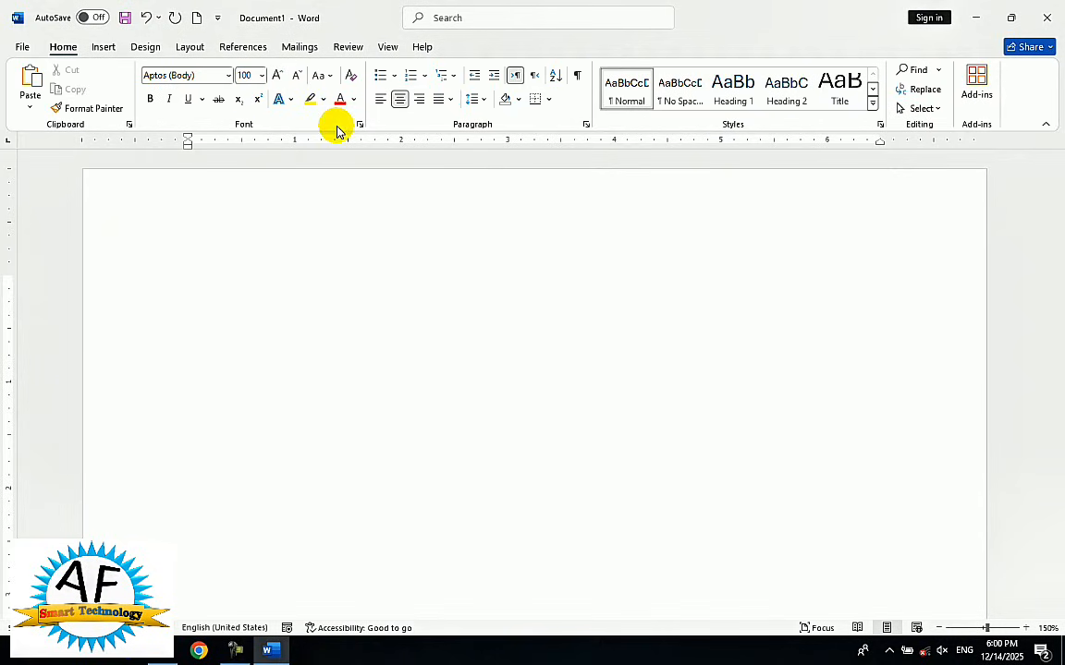
Remove any stray Latin letters, change the input language to Pashto and enter the word افغانتسان
text(ht)
key(BackSpace)
key(BackSpace)
key(super+space)
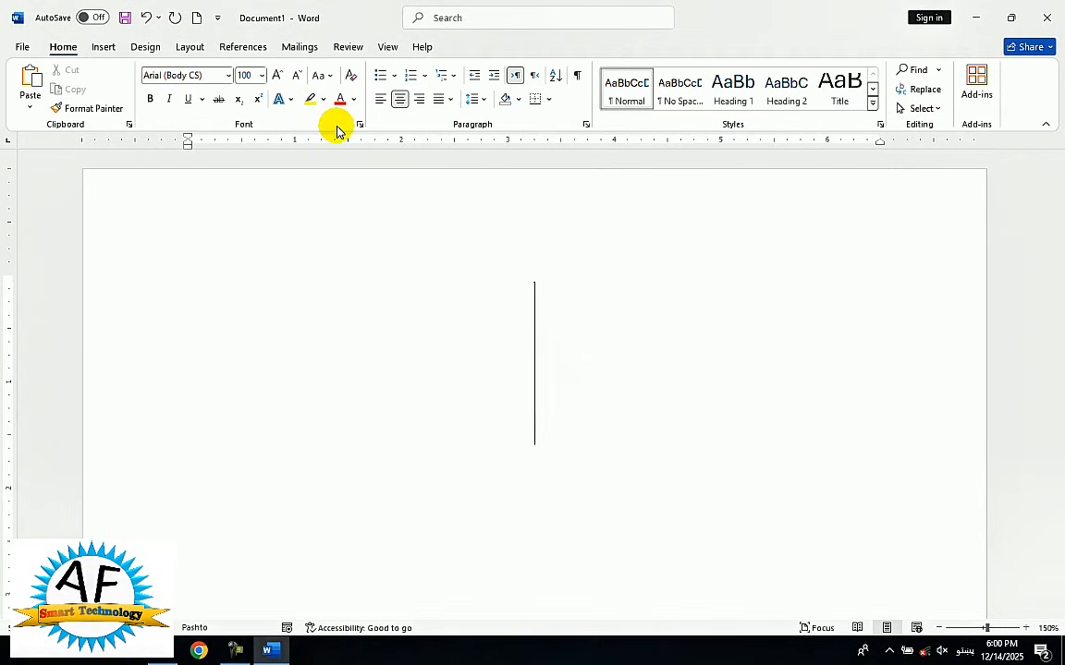
text(افغانتسا)
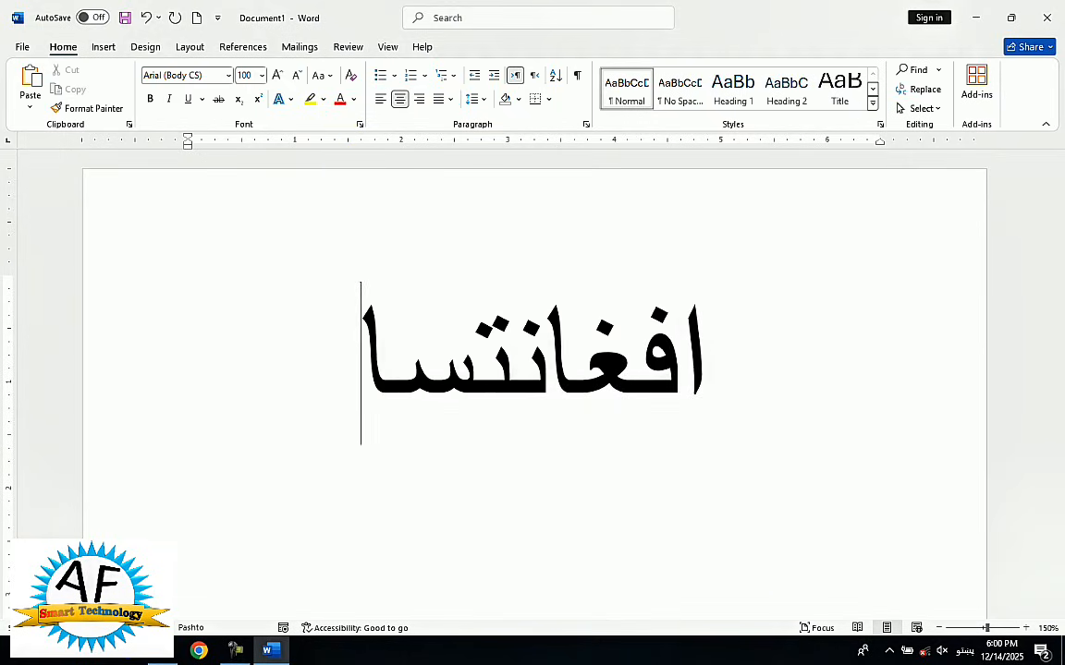
text(ن)
key(BackSpace)
text(ن)
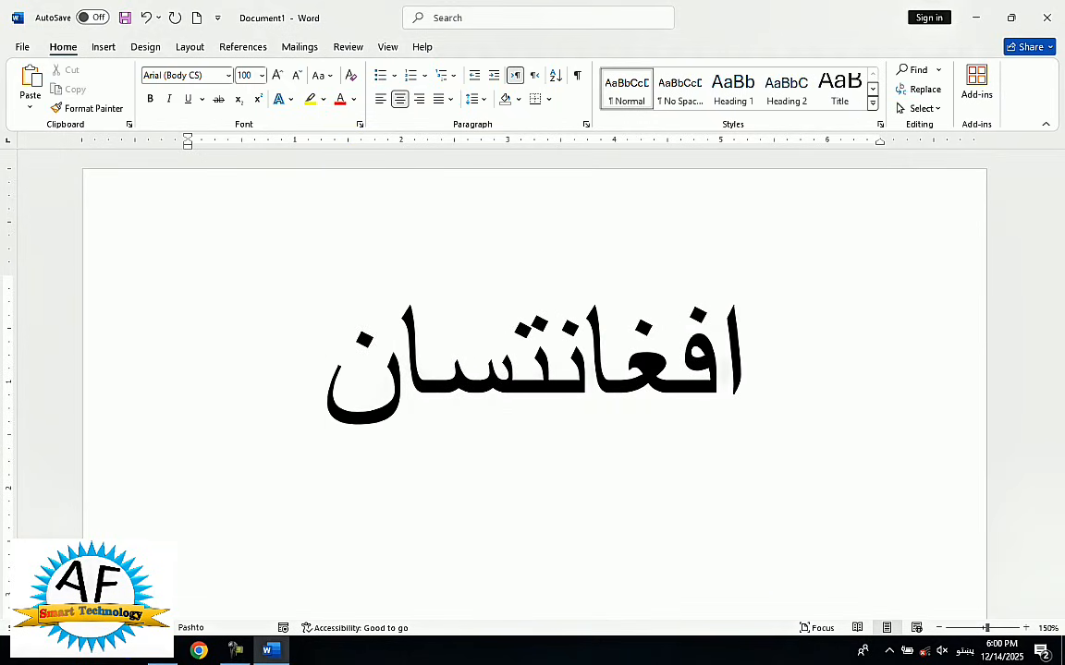
Correct the misspelled ending of the Pashto word so that it reads افغانستان
key(BackSpace)
key(BackSpace)
key(BackSpace)
key(BackSpace)
text(س)
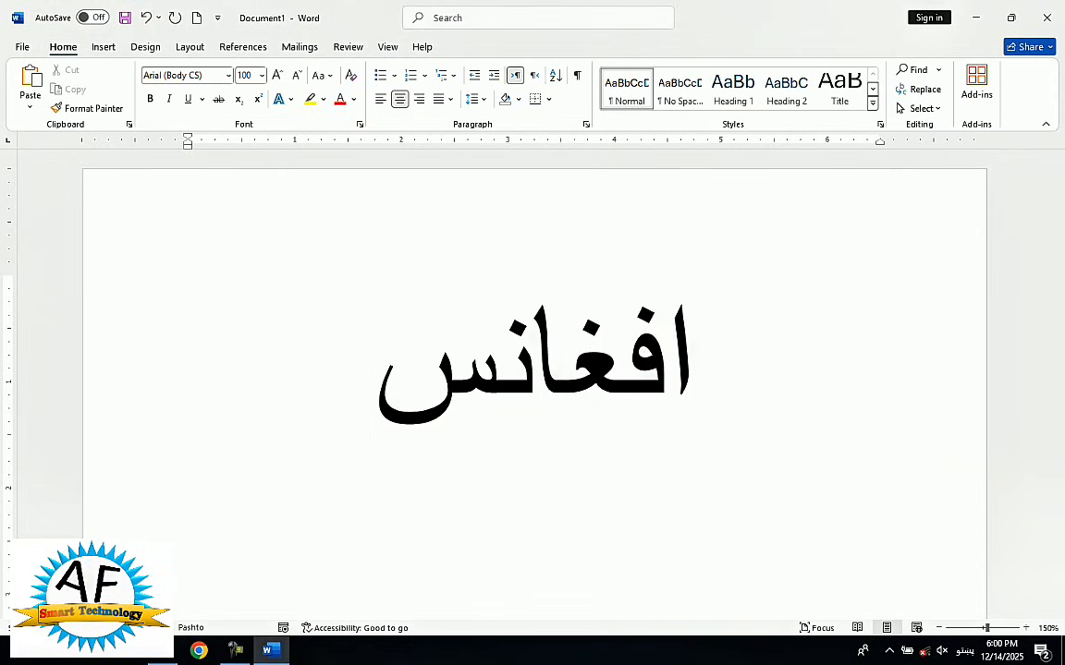
text(تان)
Switch the input language to English (United States) and apply the Pashto Kror {Asiatype} font to the whole text
key(ctrl+a)
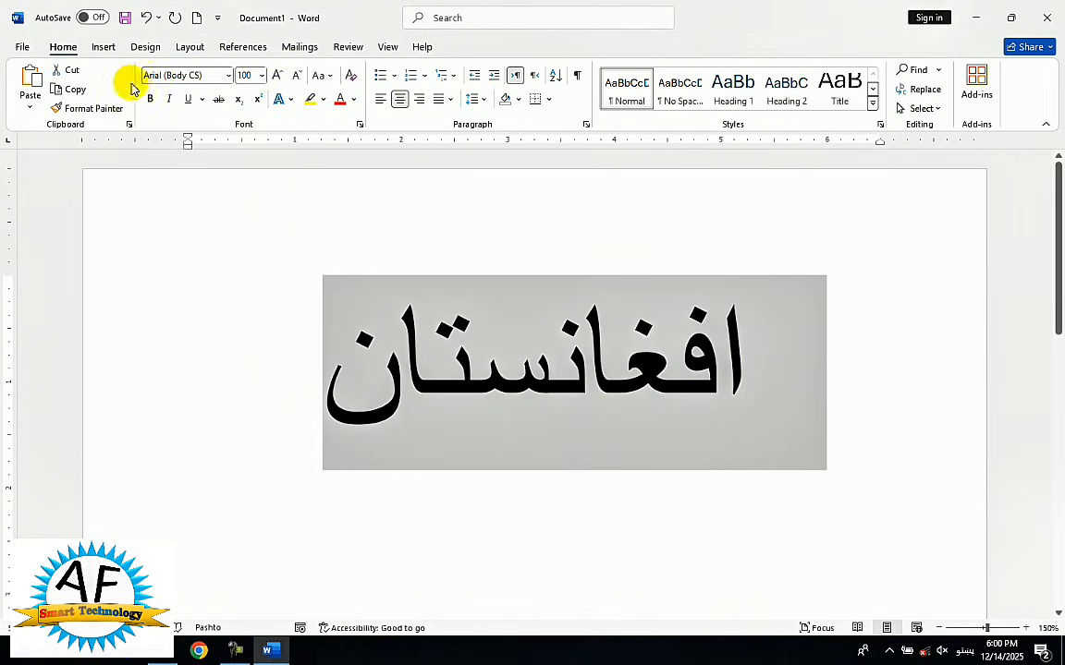
click(209, 76)
key(super+space)
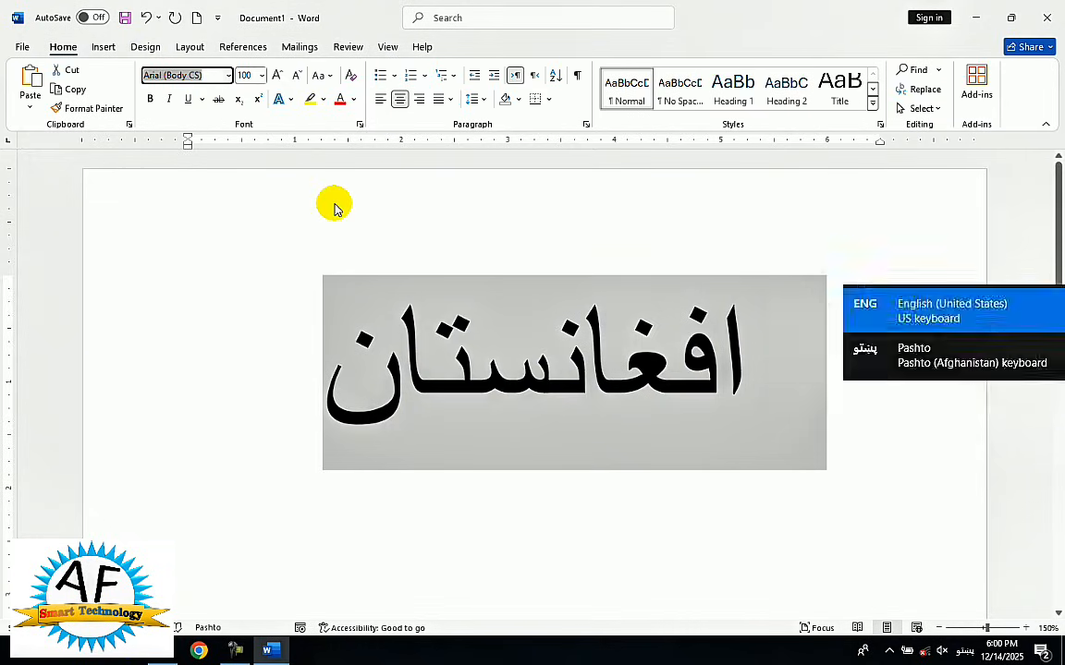
text(Pashto Kror (Asiatyp)
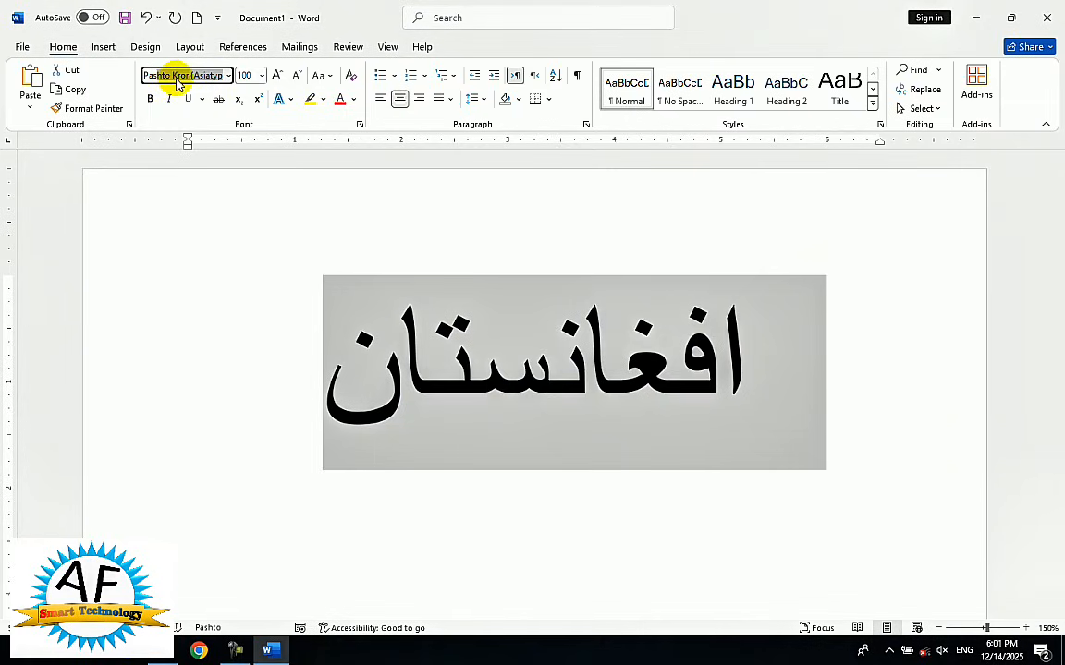
key(Return)
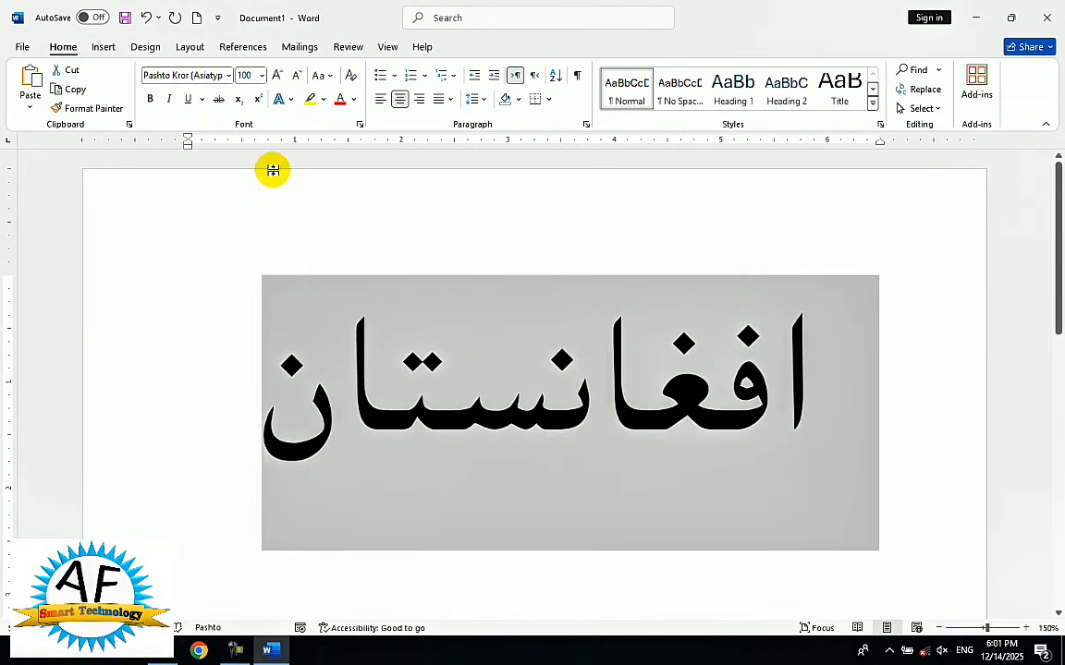
Preview the other installed Pashto fonts, such as Pashto Jihon Gul {Asiatype} and Pashto Pamir {Asiatype}, on the selected word without applying one
click(229, 76)
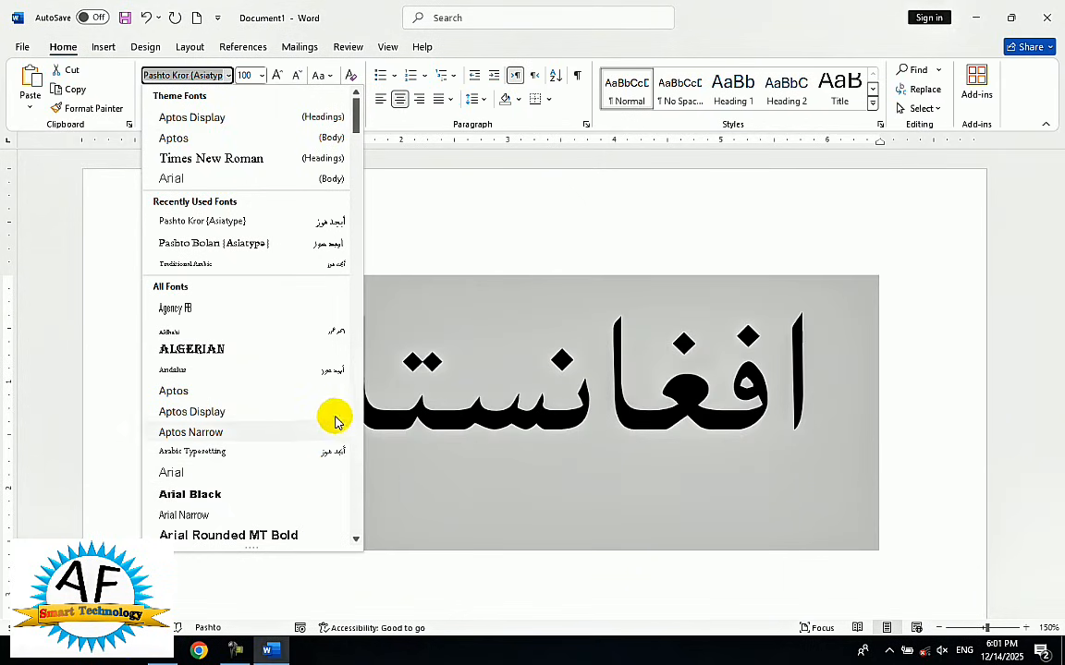
drag(353, 116, 340, 380)
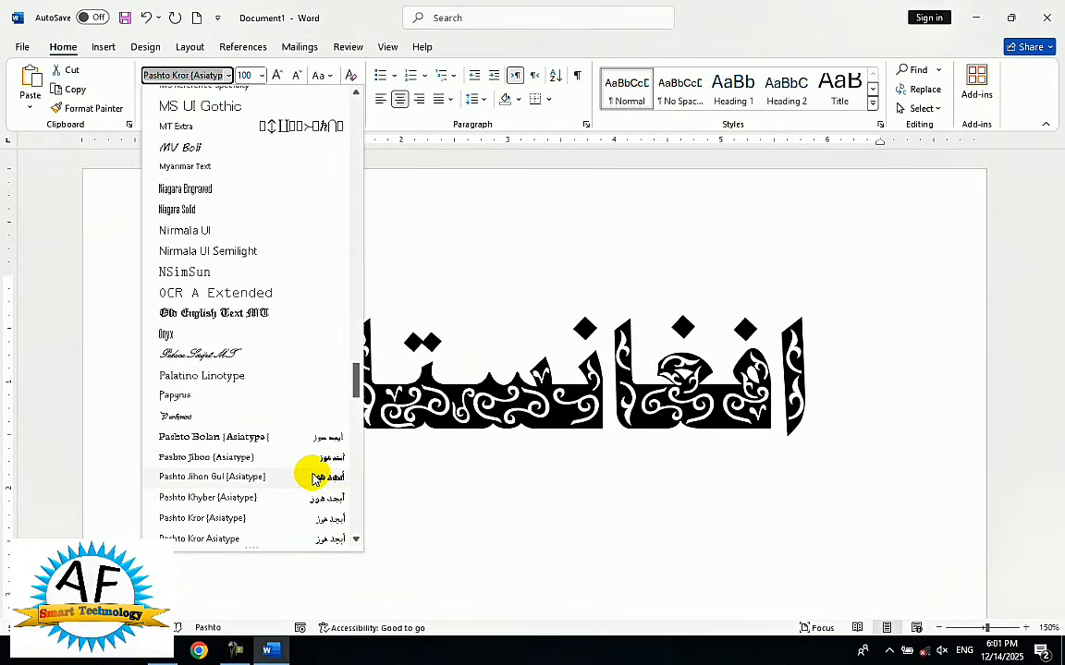
scroll(311, 482, down, 2)
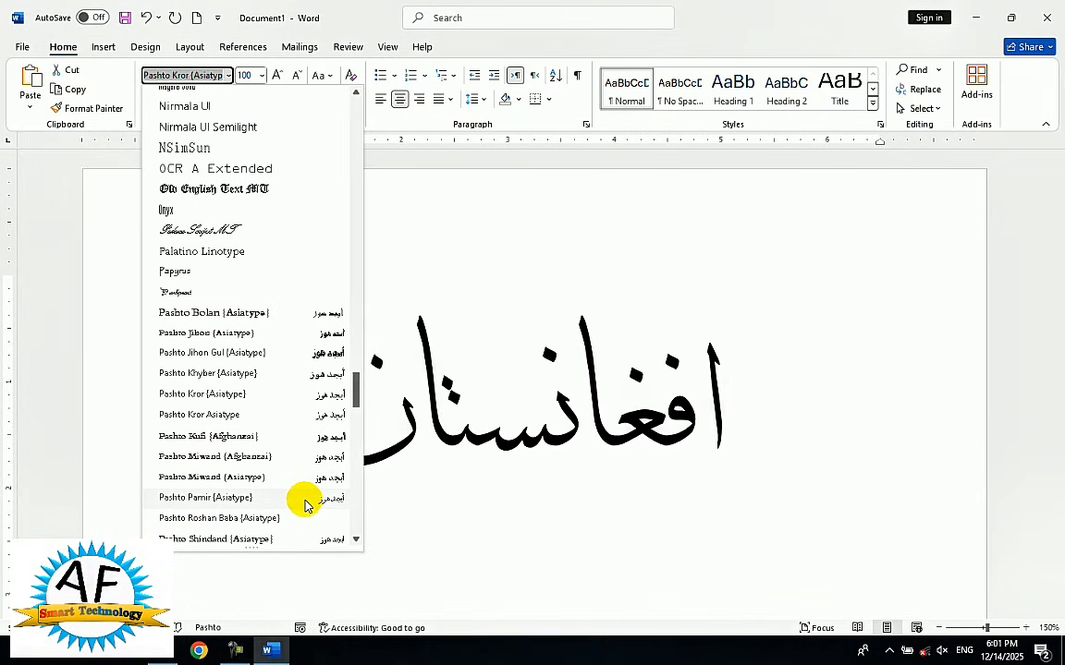
scroll(310, 508, down, 3)
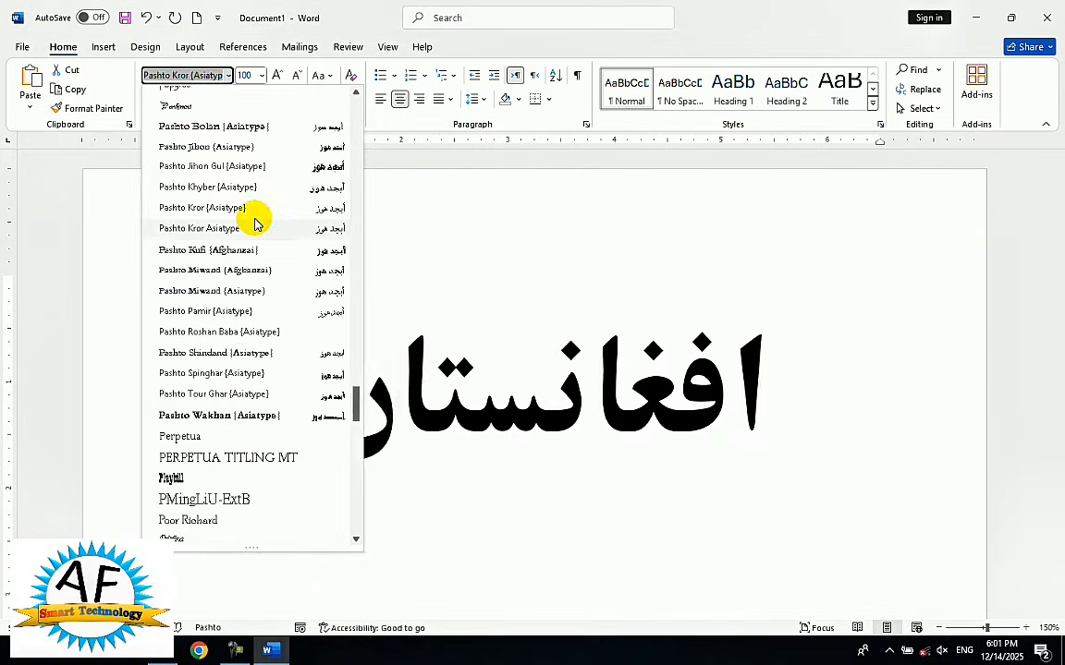
click(568, 338)
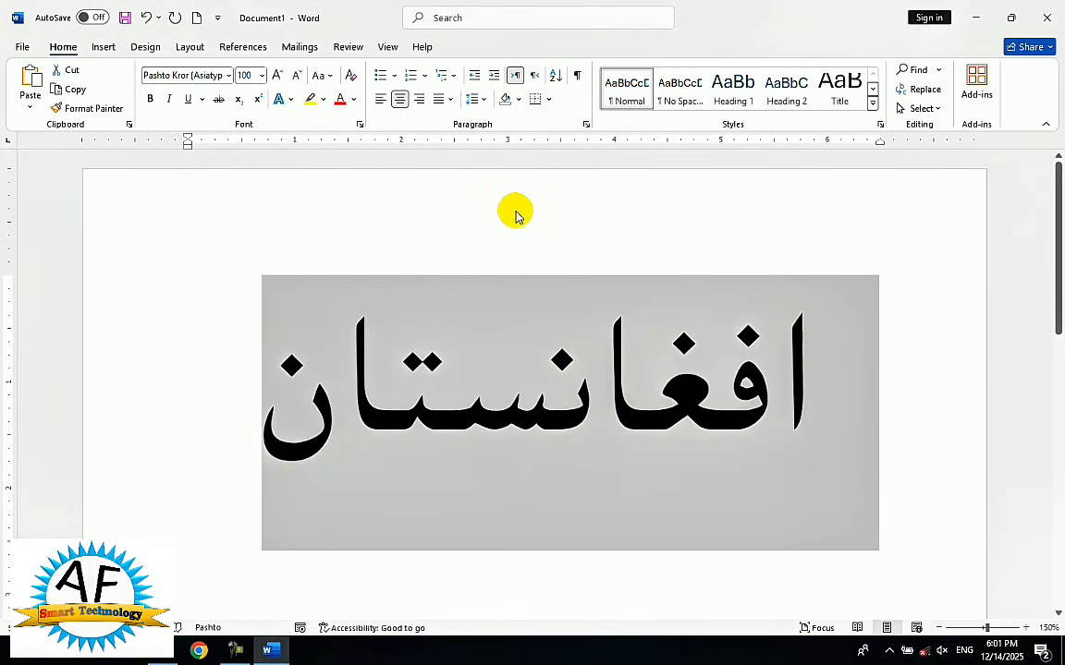